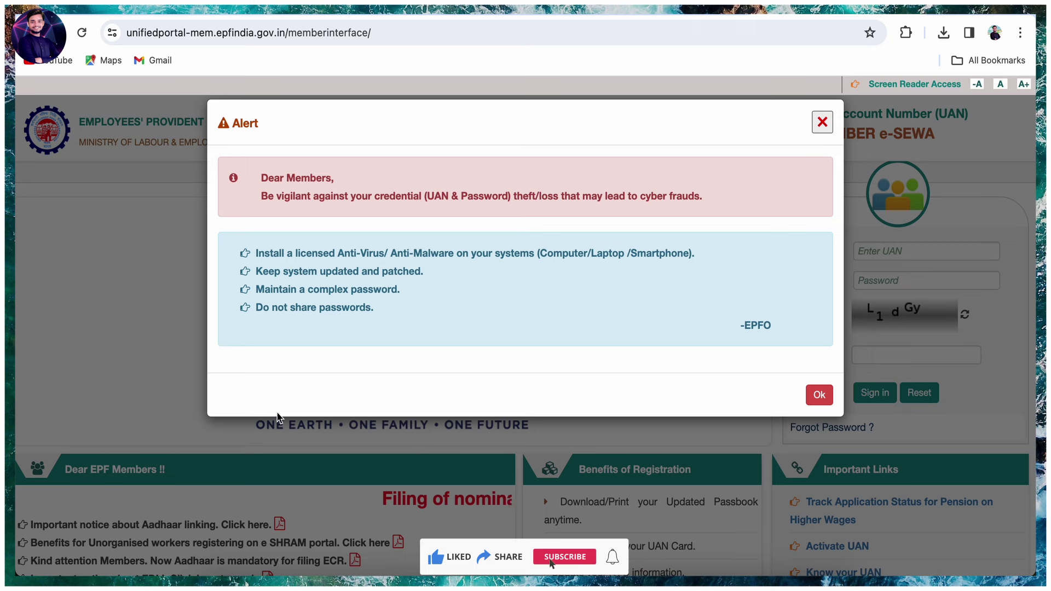
Dismiss the credential-theft alert on the member portal and look over the sign-in form and important links
click(823, 122)
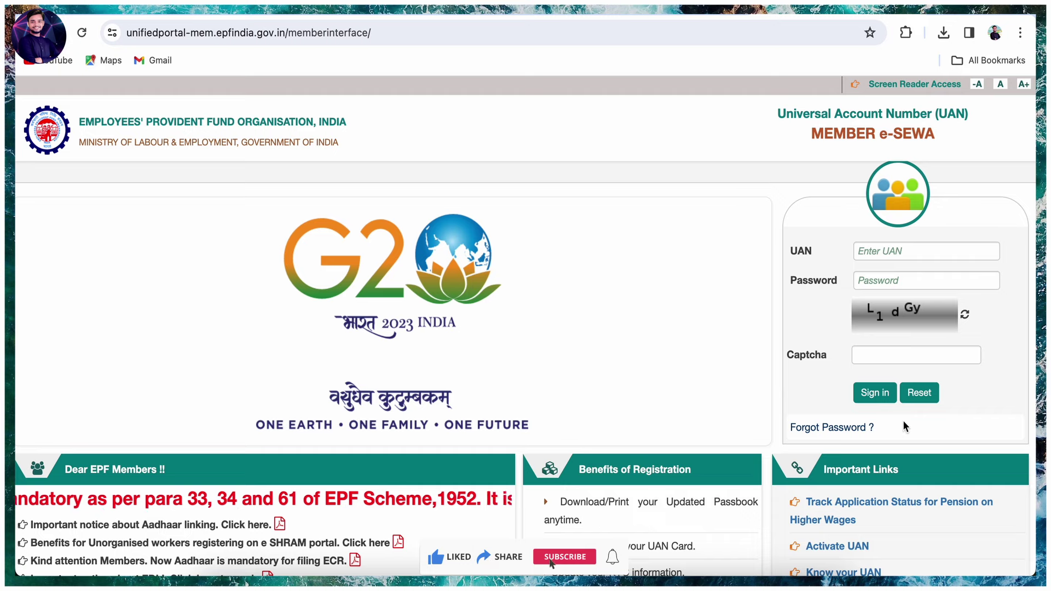
scroll(903, 421, down, 2)
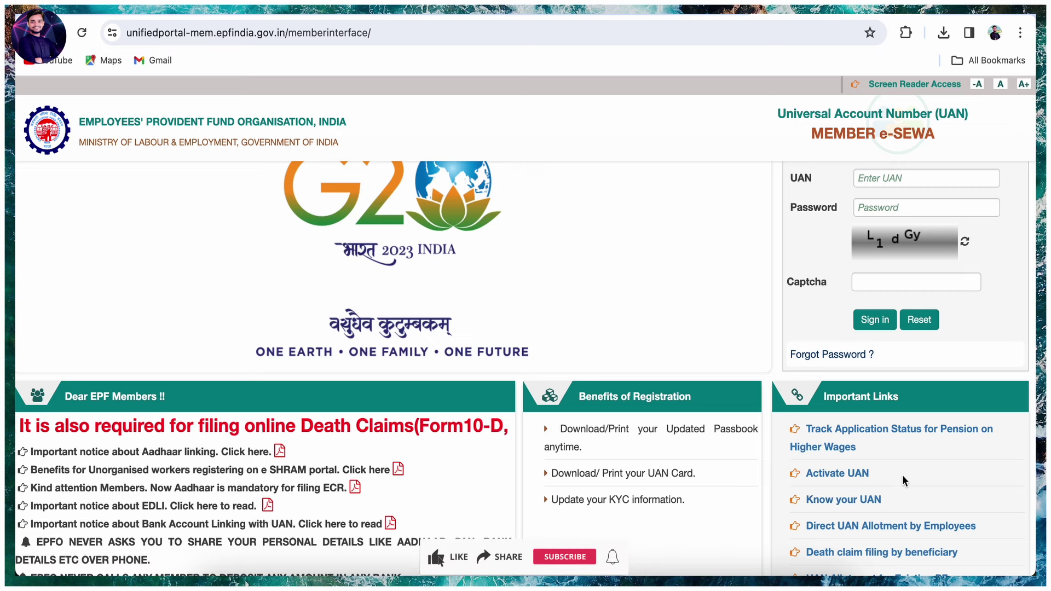
scroll(902, 474, up, 1)
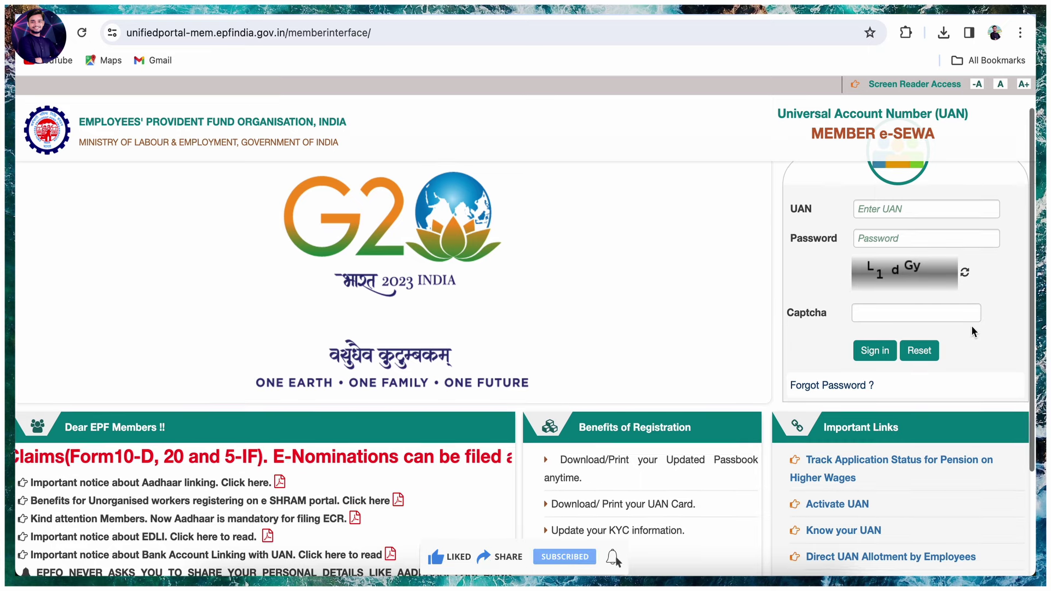
scroll(973, 331, up, 1)
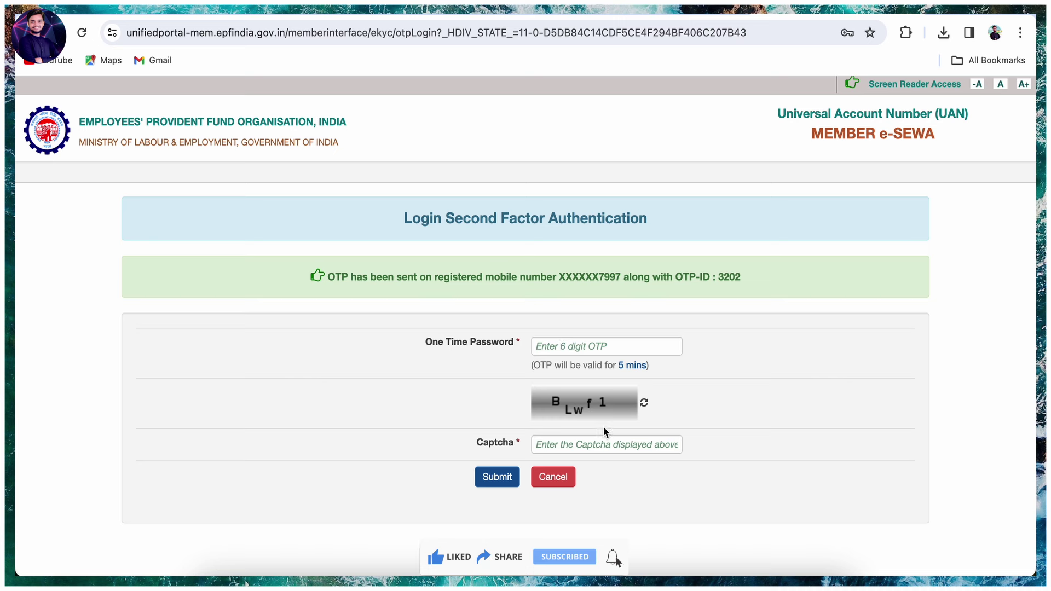
Submit the login one-time password and captcha, and postpone filing the e-nomination
click(495, 477)
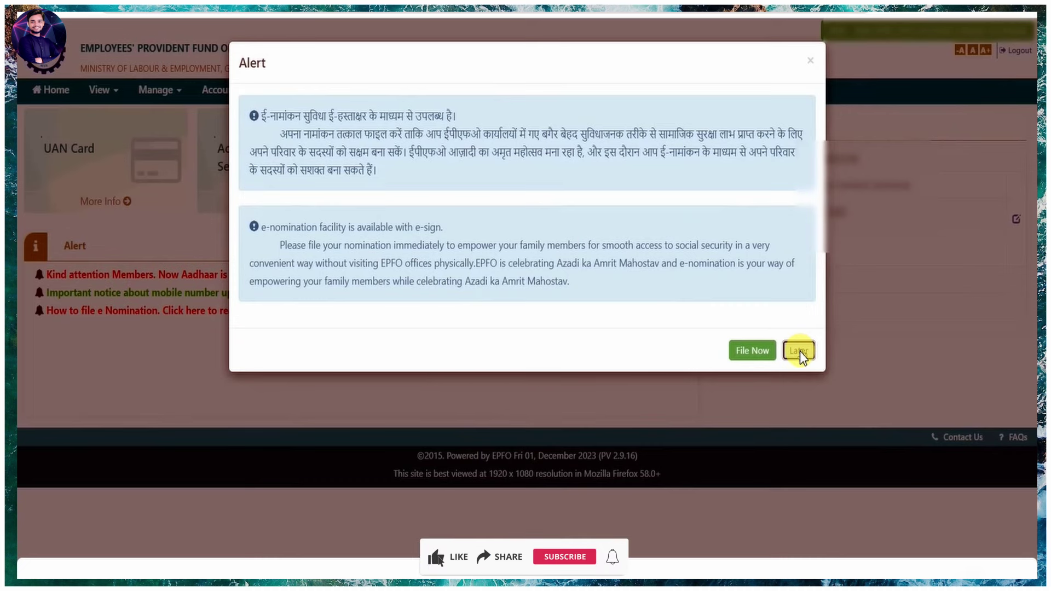
click(803, 352)
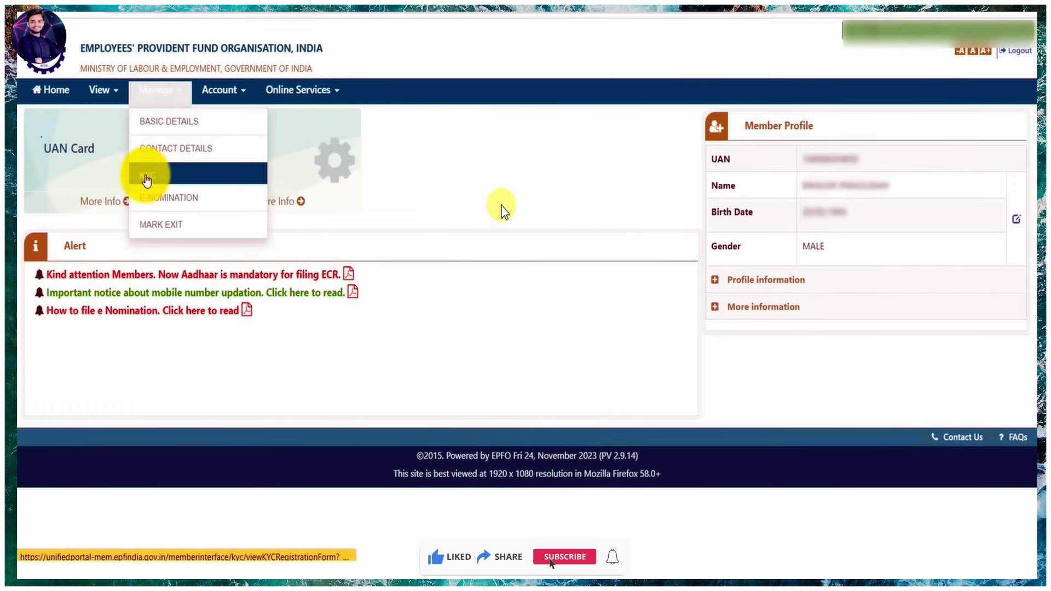
Check the active KYC documents of the member account and open its service history
click(147, 179)
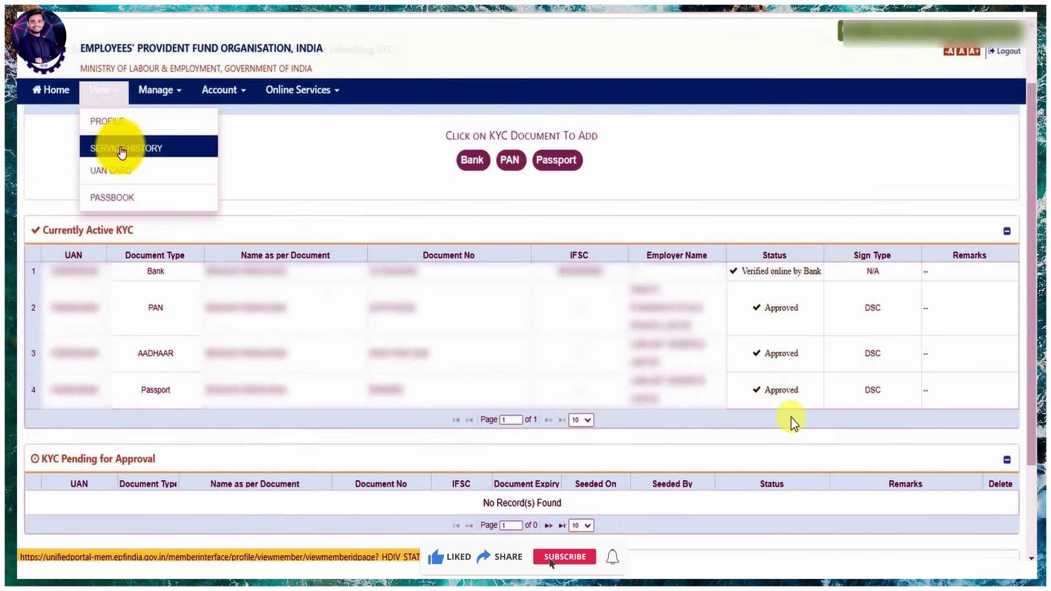
click(122, 152)
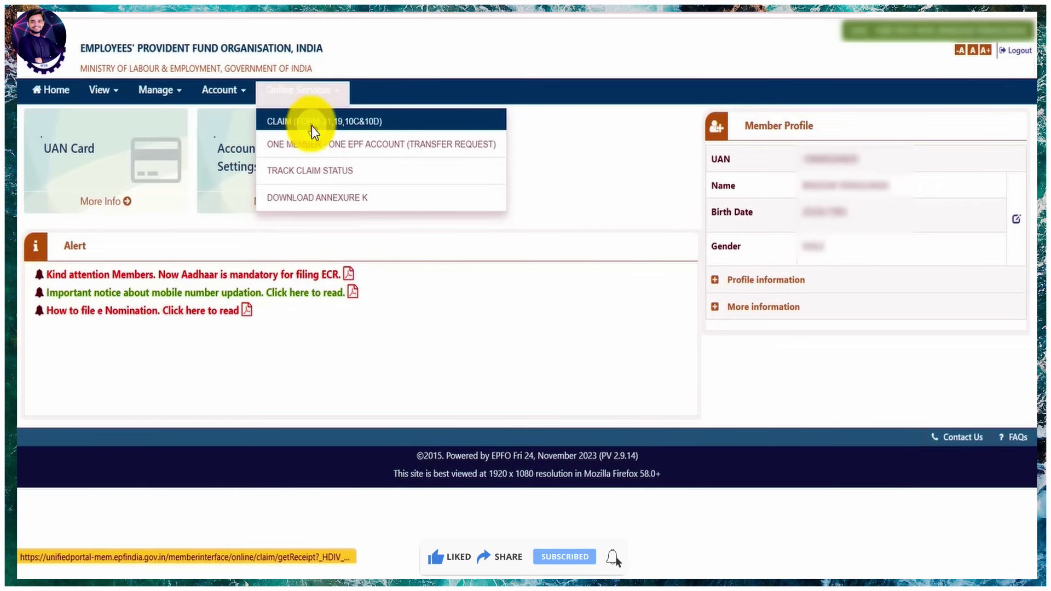
Start an online claim (Form 31, 19, 10C & 10D) and agree to the Certificate of Undertaking
click(311, 122)
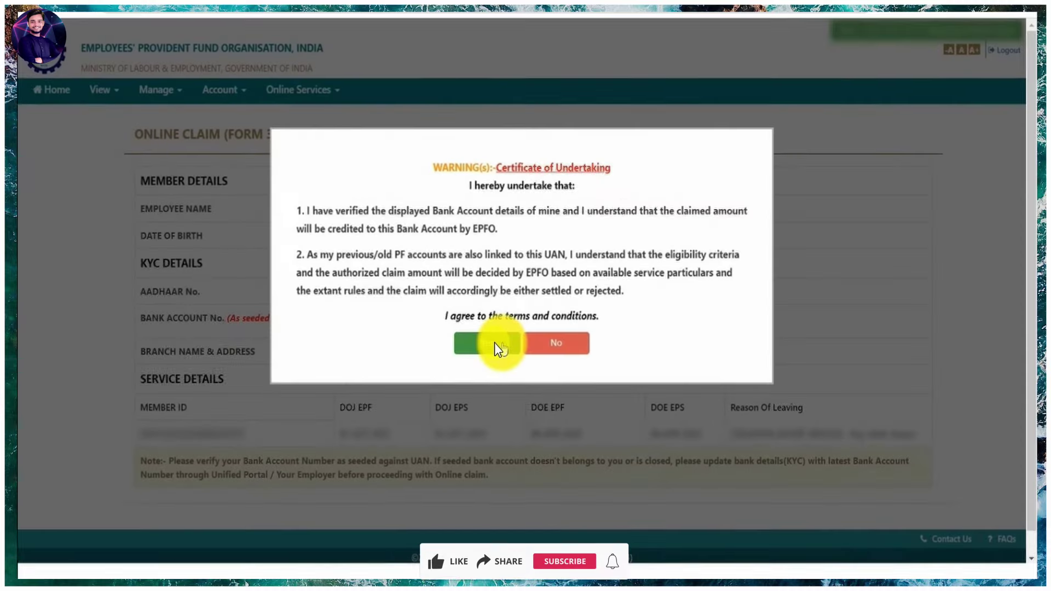
click(495, 343)
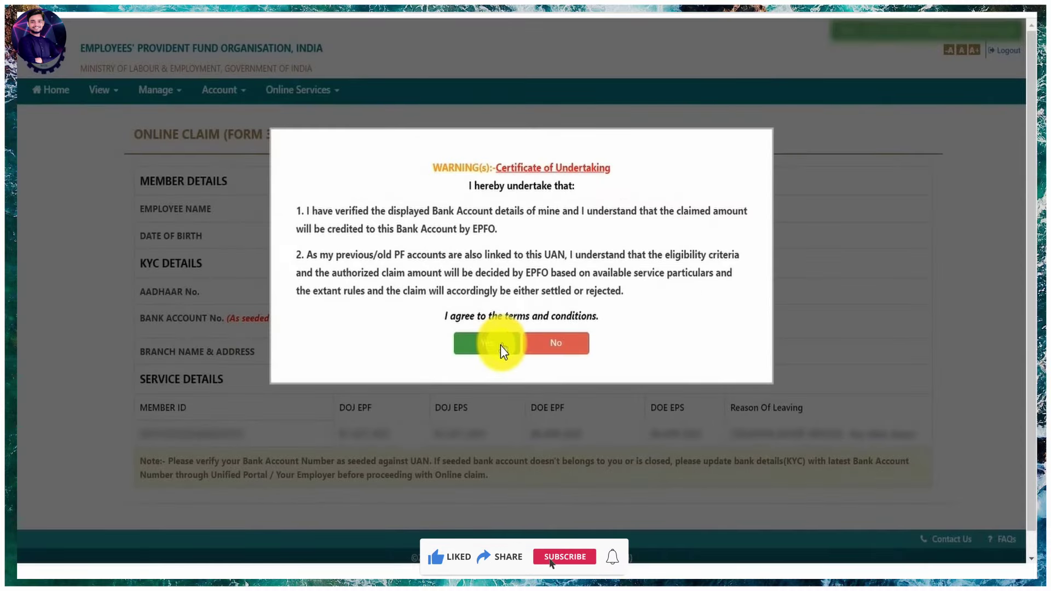
click(500, 346)
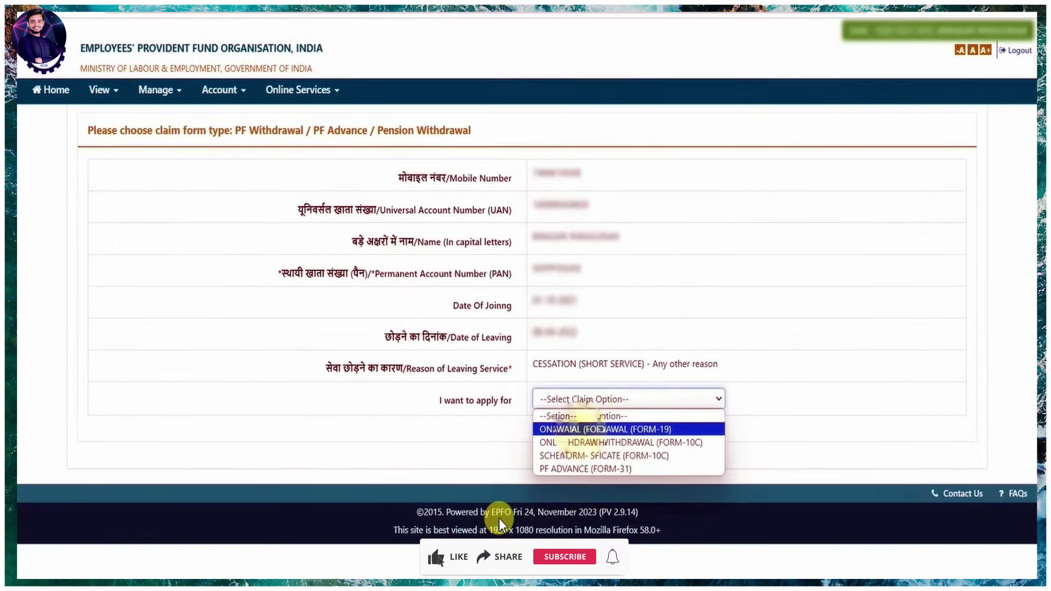
Choose the PF withdrawal (Form-19) option as the claim to apply for
click(677, 430)
scroll(677, 430, down, 4)
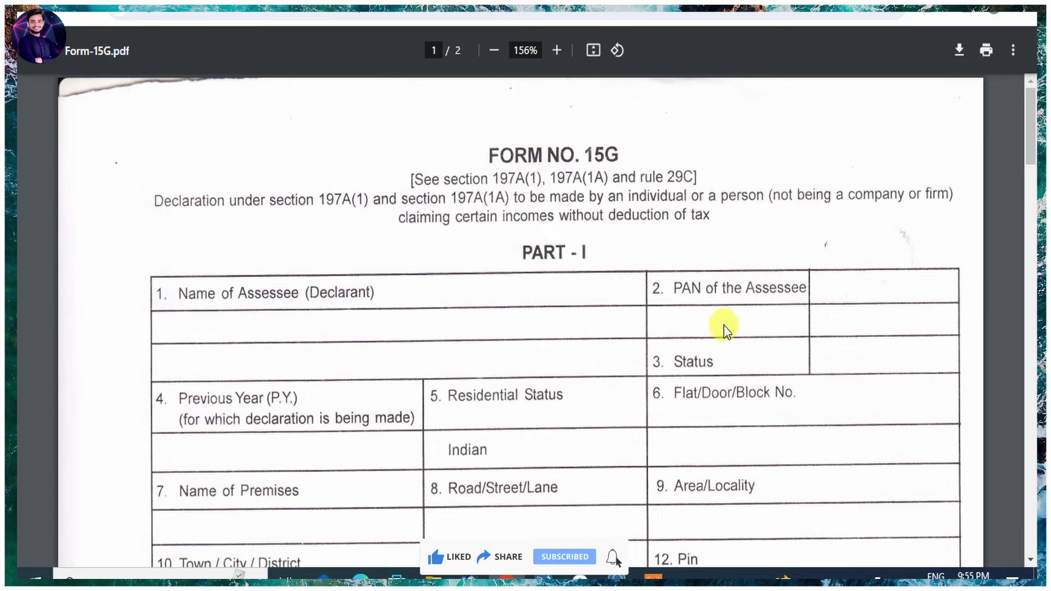
Review both pages of Form-15G.pdf, covering the Part I declarant fields, the income details, the declaration and Part II
scroll(341, 372, down, 5)
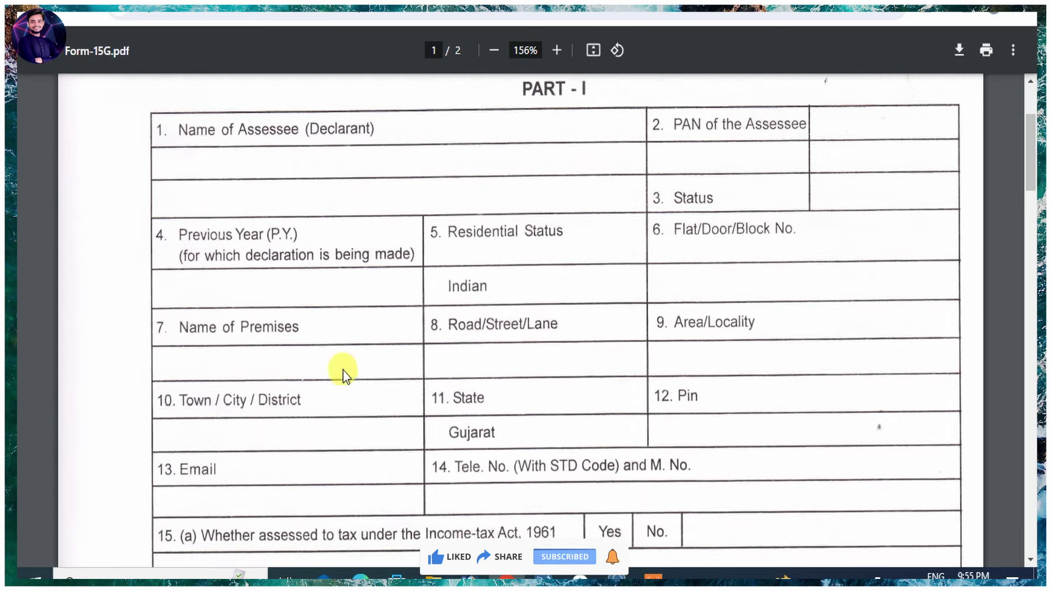
scroll(343, 364, up, 2)
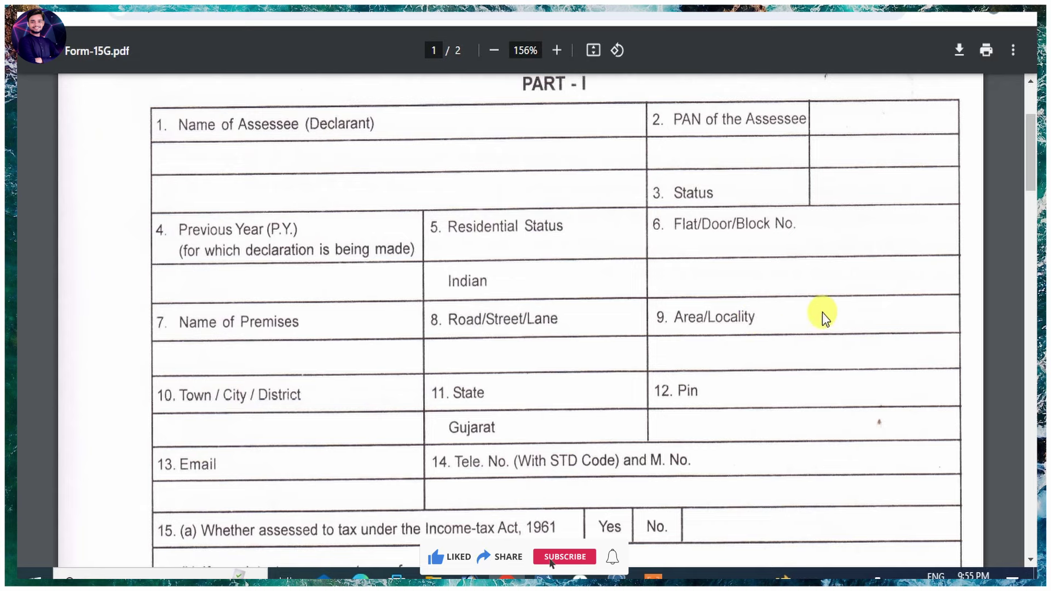
scroll(634, 438, down, 3)
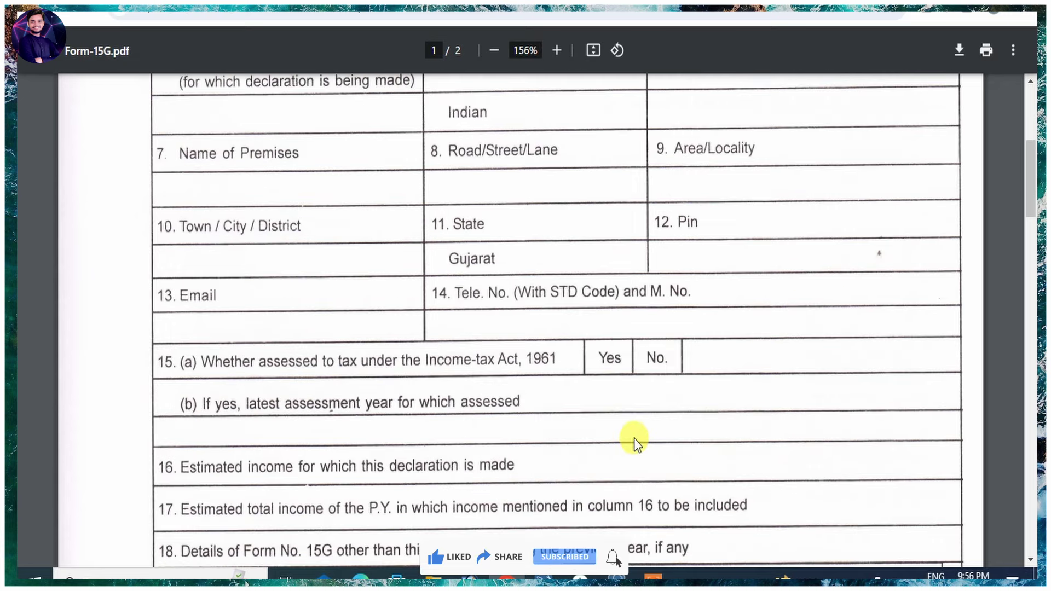
scroll(634, 437, down, 2)
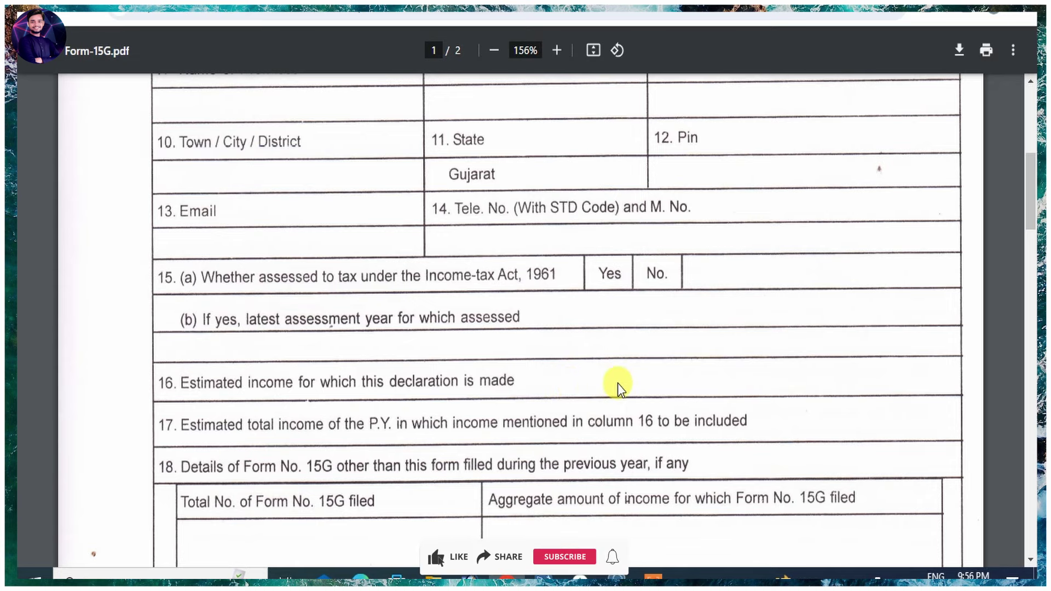
scroll(617, 384, down, 5)
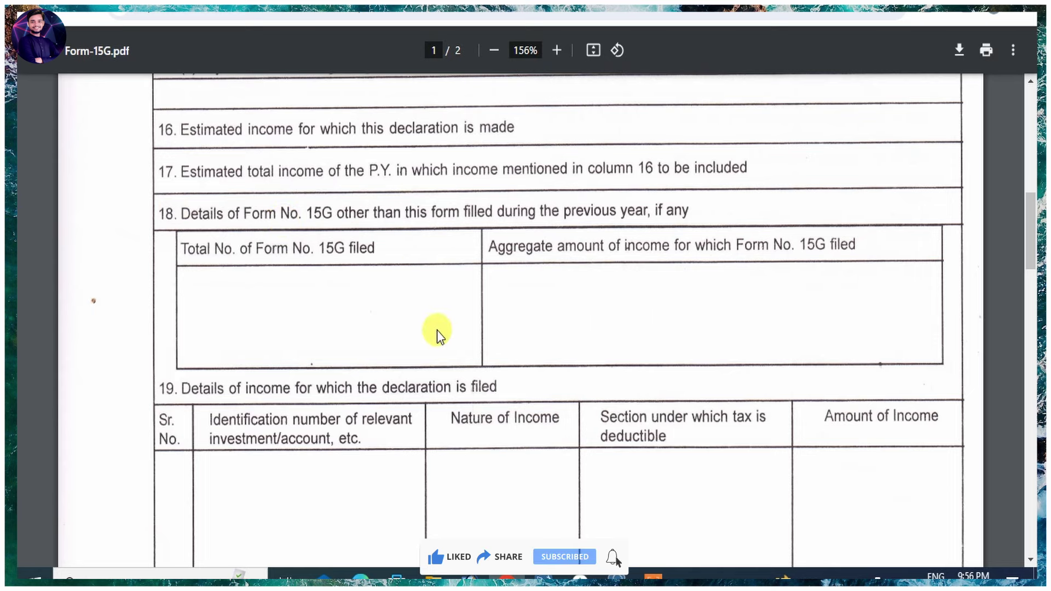
scroll(631, 333, down, 5)
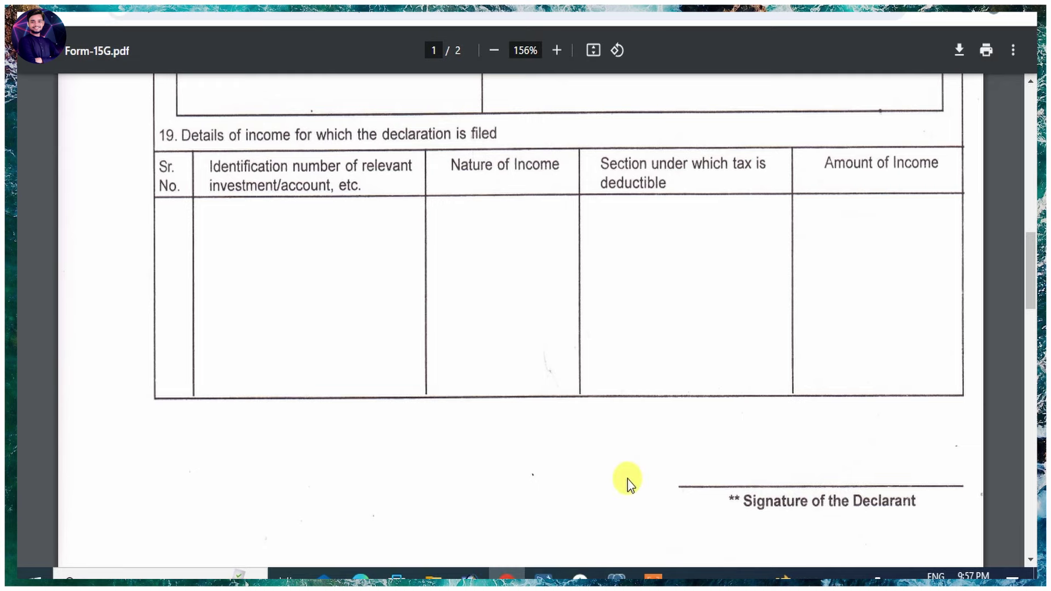
scroll(628, 483, down, 10)
scroll(623, 462, down, 4)
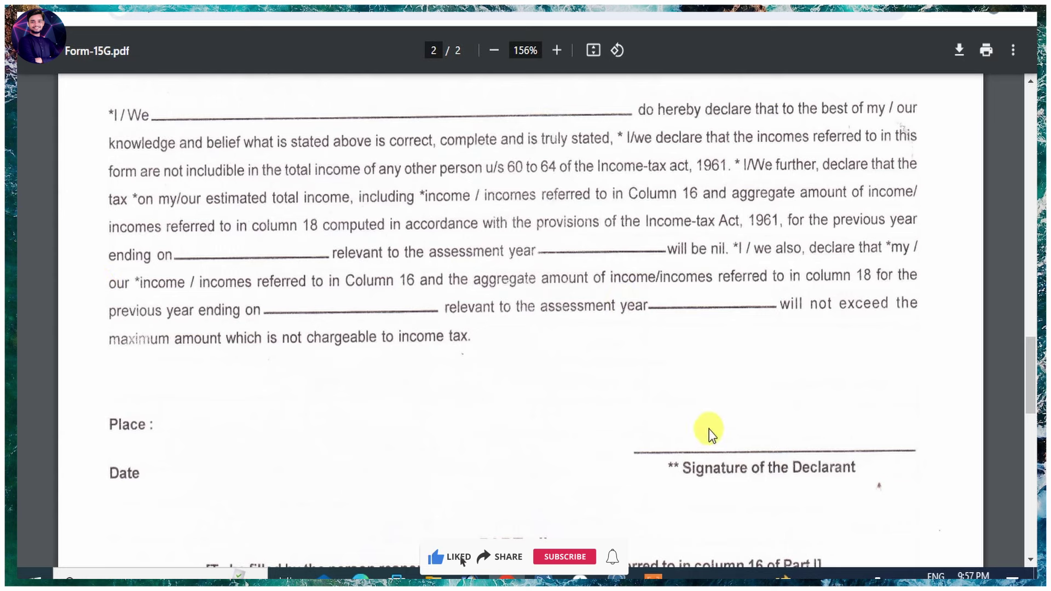
scroll(241, 427, down, 5)
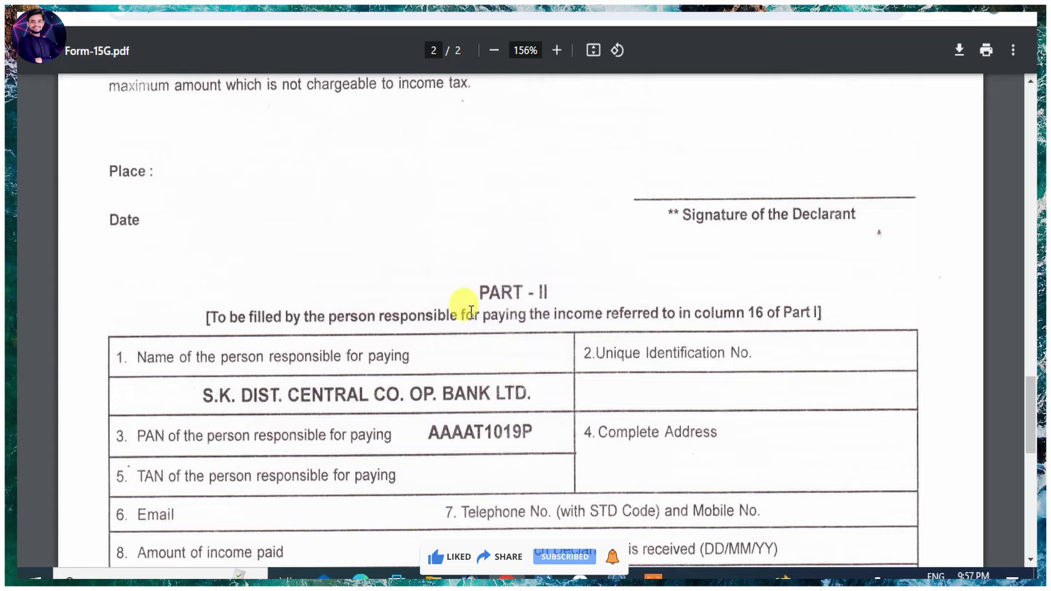
scroll(539, 418, up, 6)
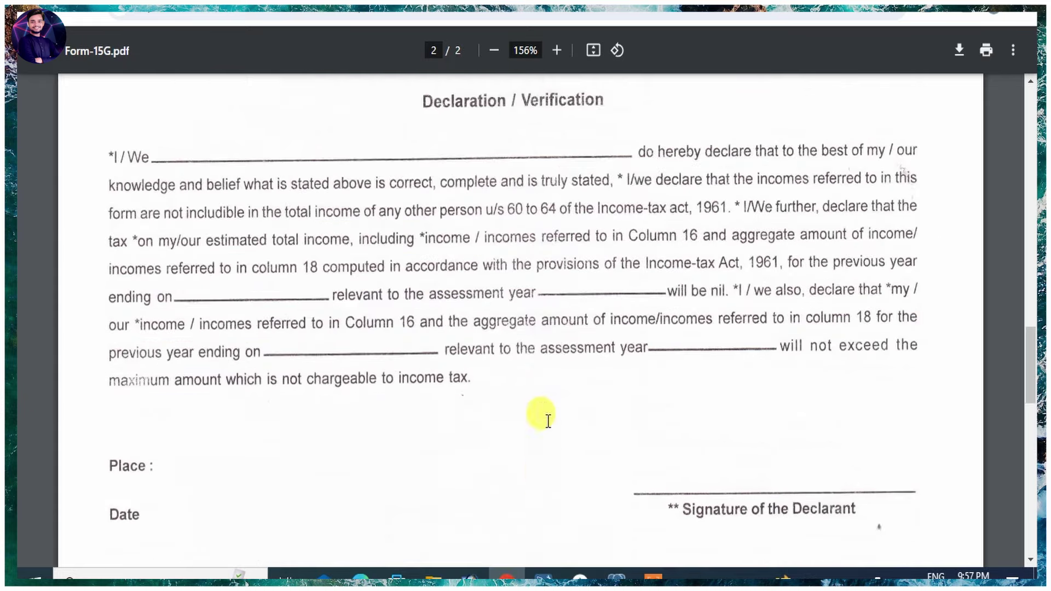
scroll(541, 443, up, 20)
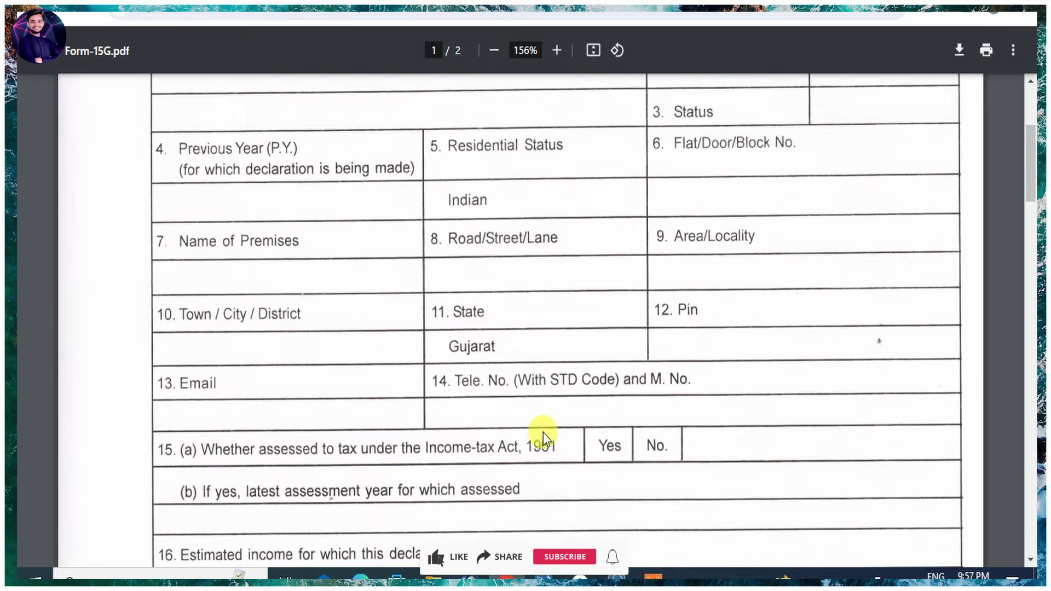
scroll(543, 431, down, 20)
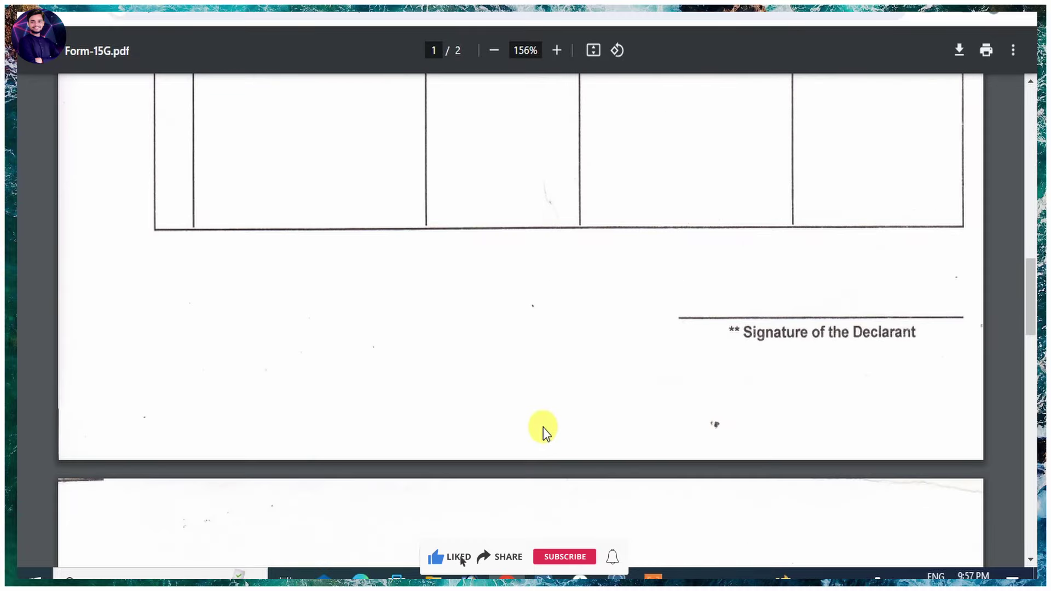
scroll(543, 428, up, 9)
scroll(543, 429, up, 7)
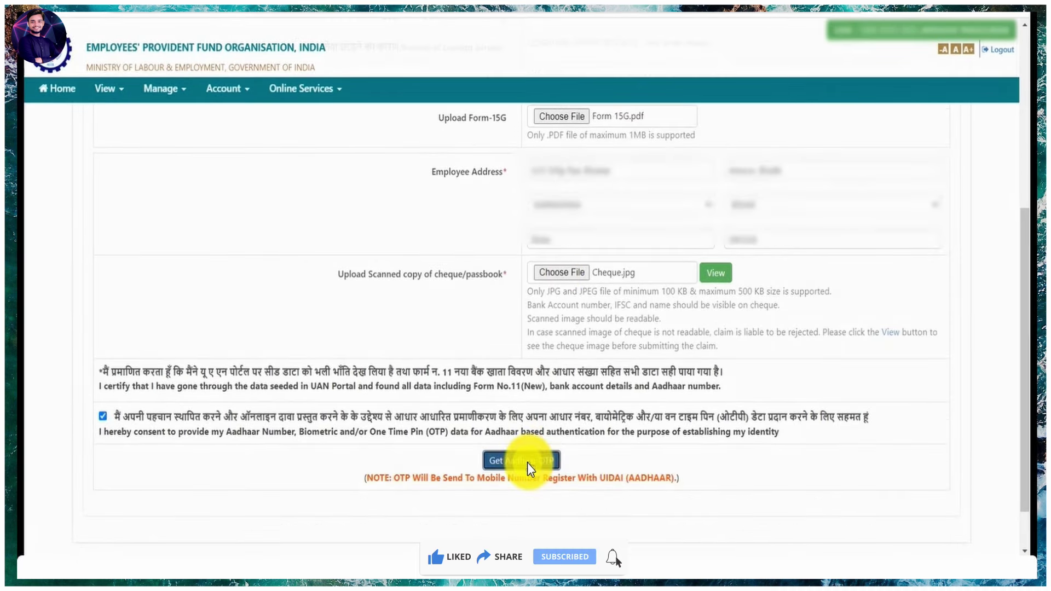
Request the Aadhaar OTP, then validate it to submit the PF withdrawal claim form
click(528, 462)
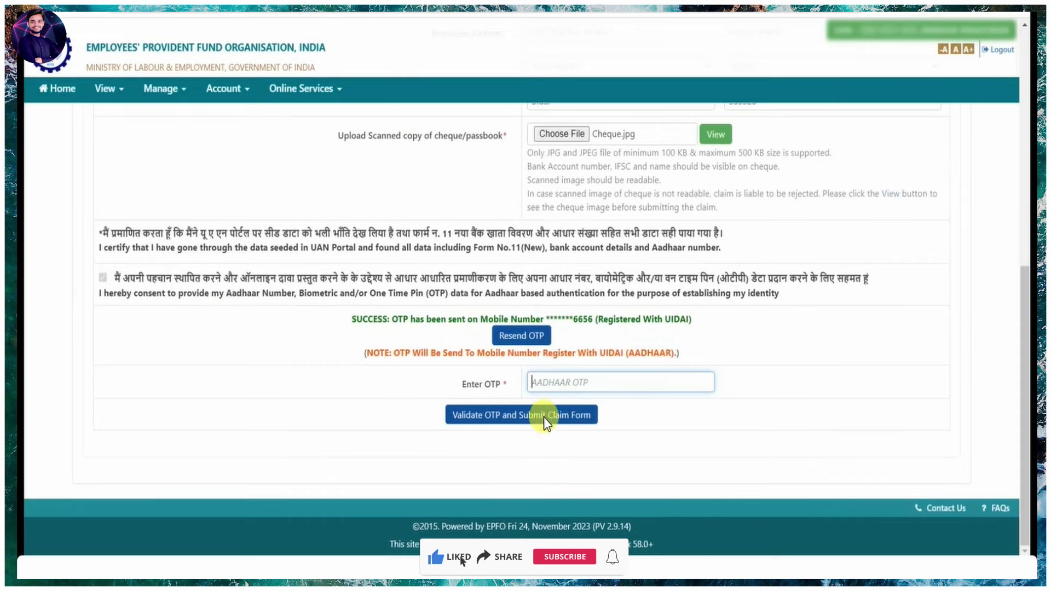
click(553, 432)
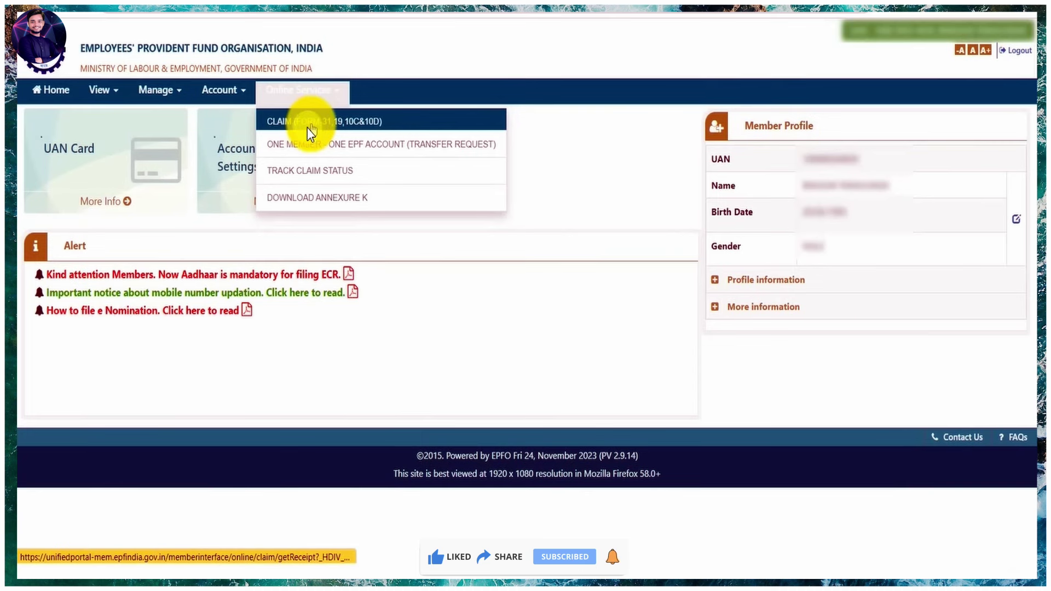
Open another online claim, verifying the seeded bank account number and agreeing to the Certificate of Undertaking
click(307, 127)
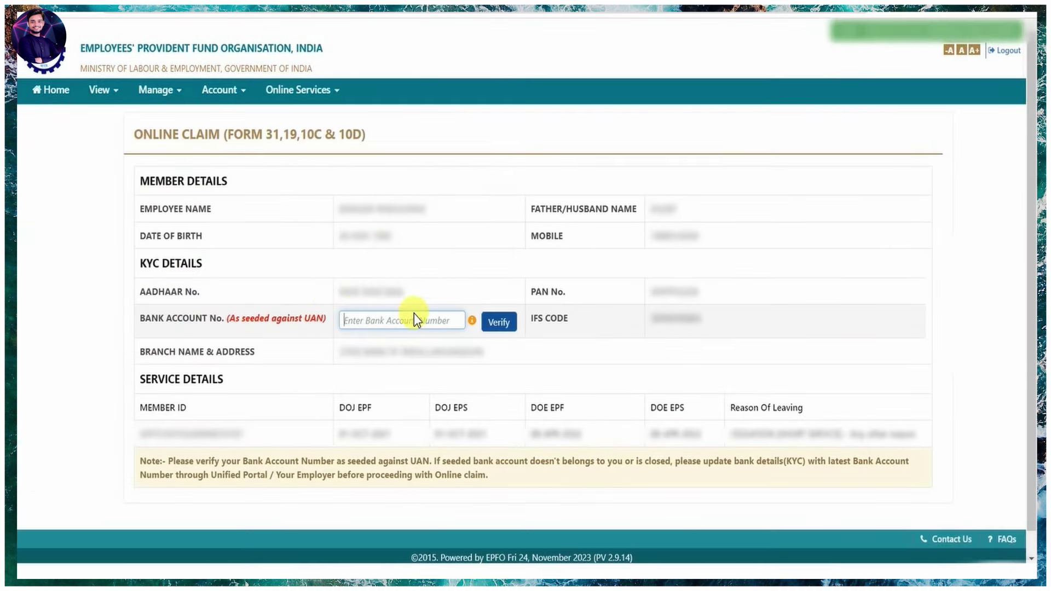
click(499, 322)
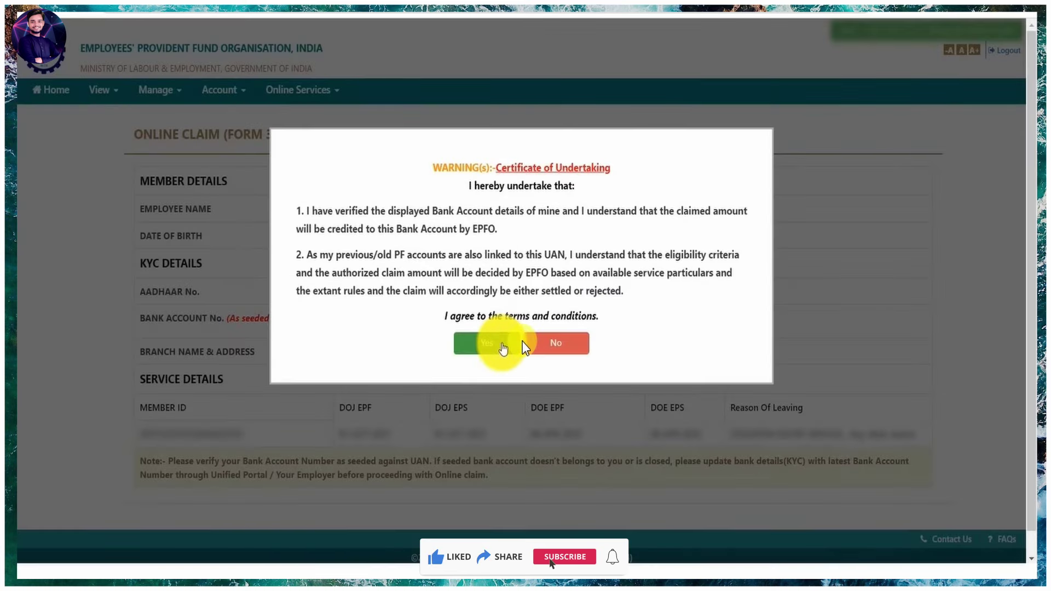
click(503, 345)
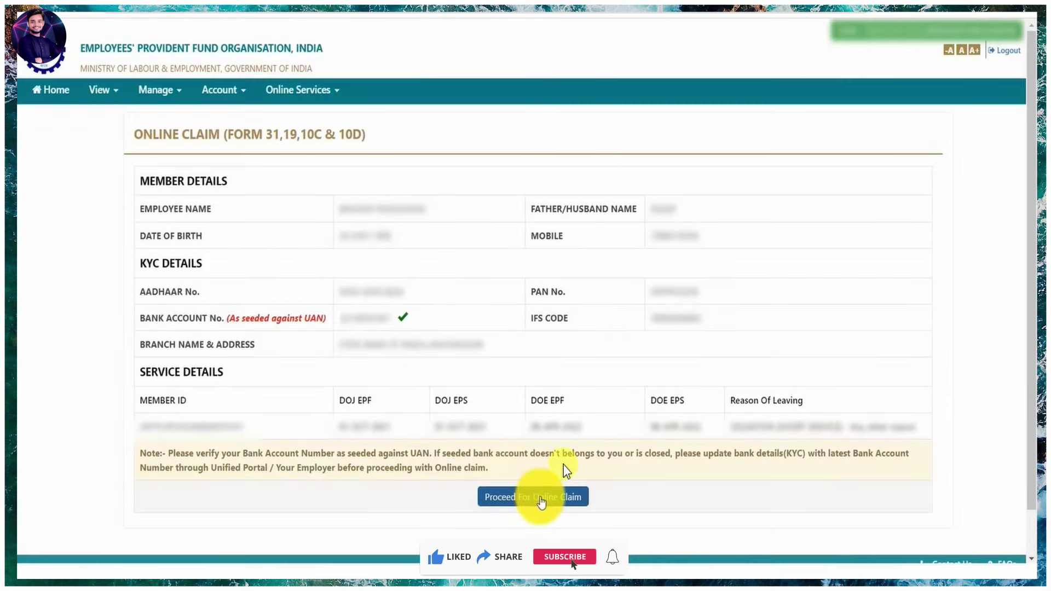
click(550, 499)
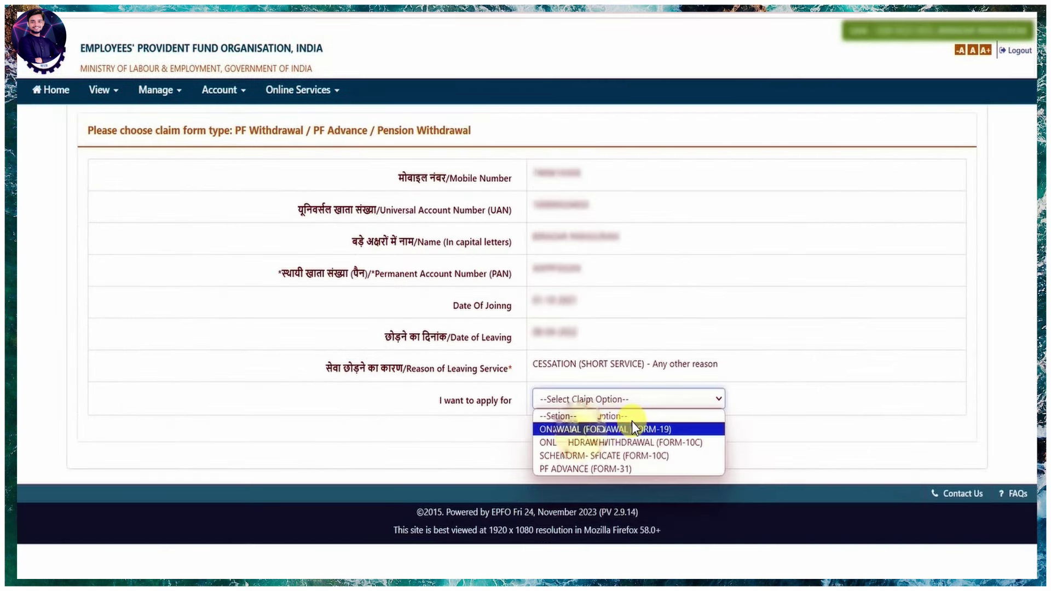
Choose the pension withdrawal (Form-10C) claim option and request the Aadhaar OTP for it
click(681, 447)
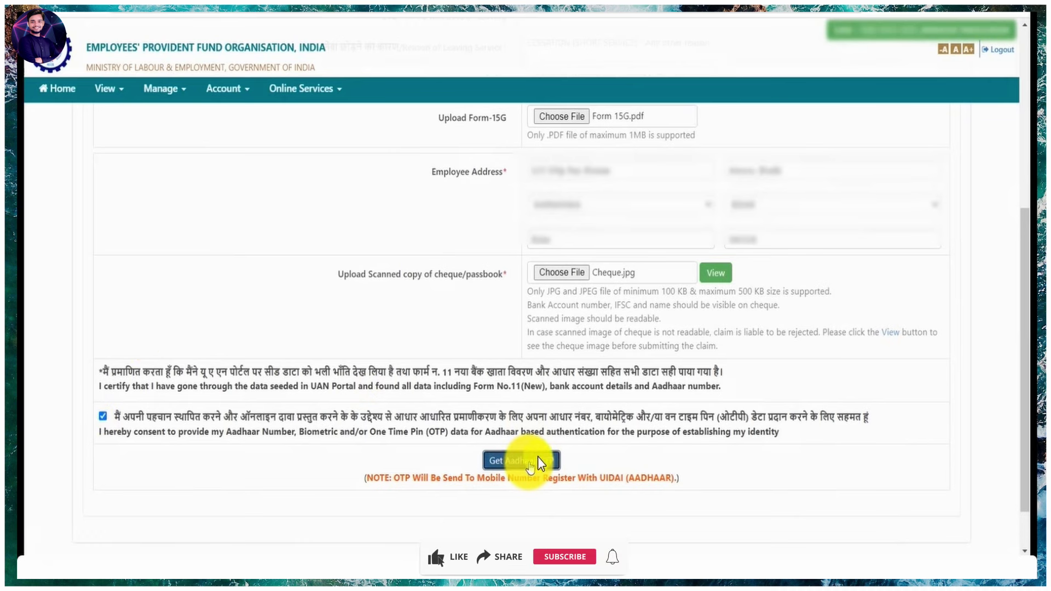
click(523, 461)
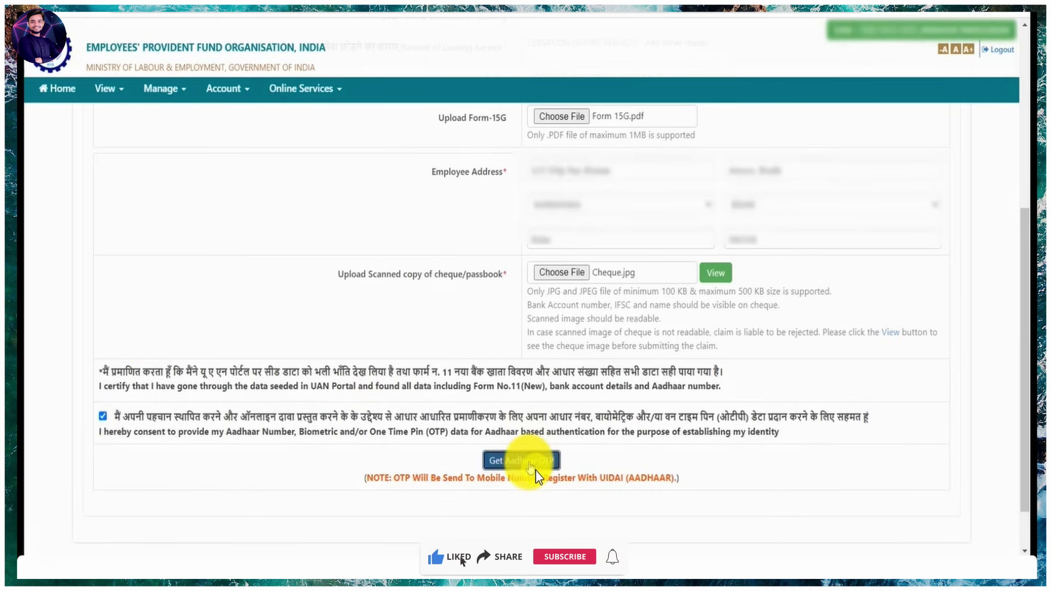